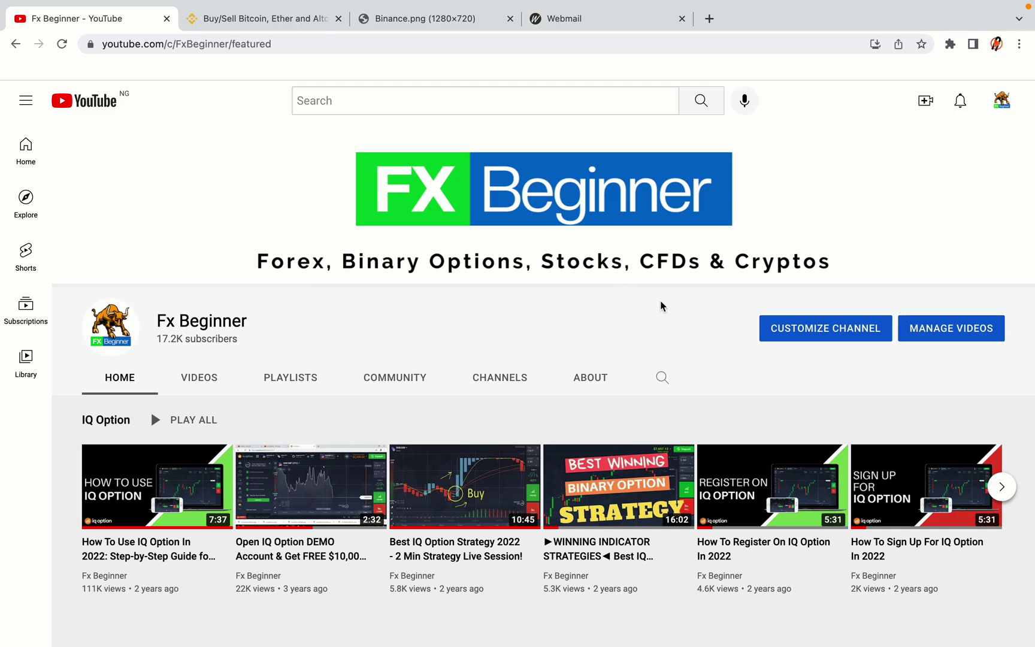
# Switch from the YouTube channel page to the Binance homepage tab.
pyautogui.click(259, 20)
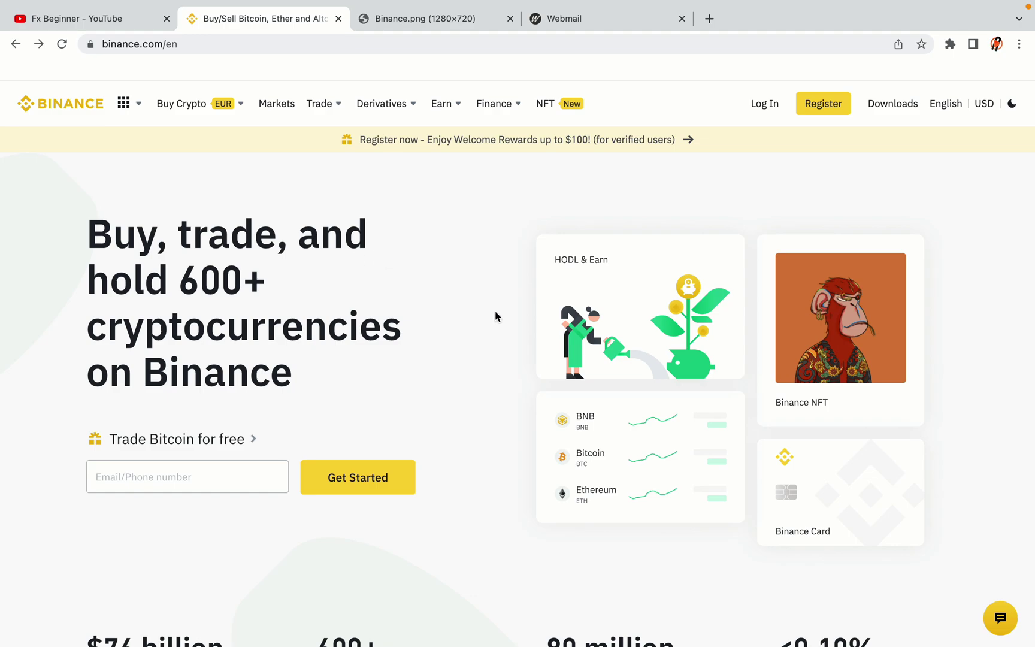
pyautogui.scroll(-2, 502, 356)
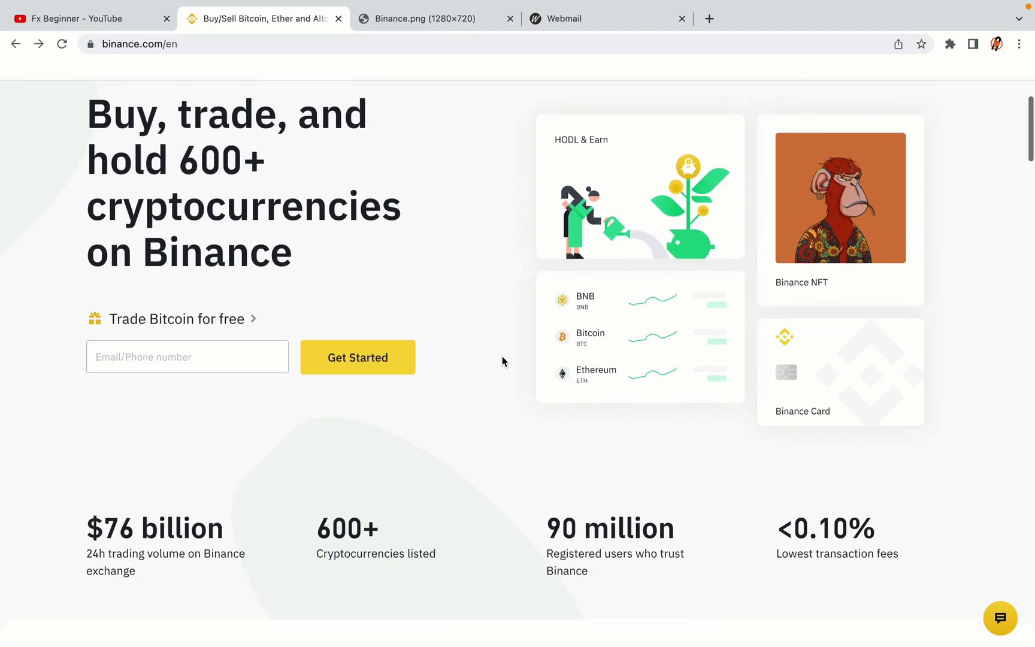
pyautogui.scroll(-1, 502, 357)
pyautogui.scroll(-1, 502, 357)
pyautogui.scroll(-1, 502, 356)
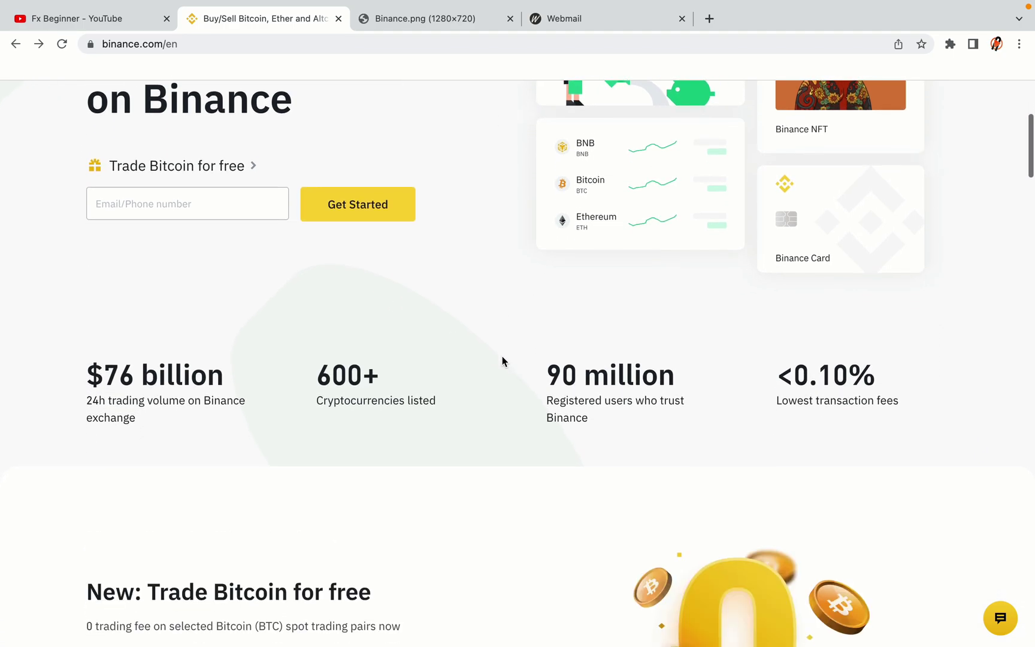
pyautogui.scroll(-4, 503, 361)
pyautogui.scroll(-1, 502, 360)
pyautogui.scroll(-1, 502, 360)
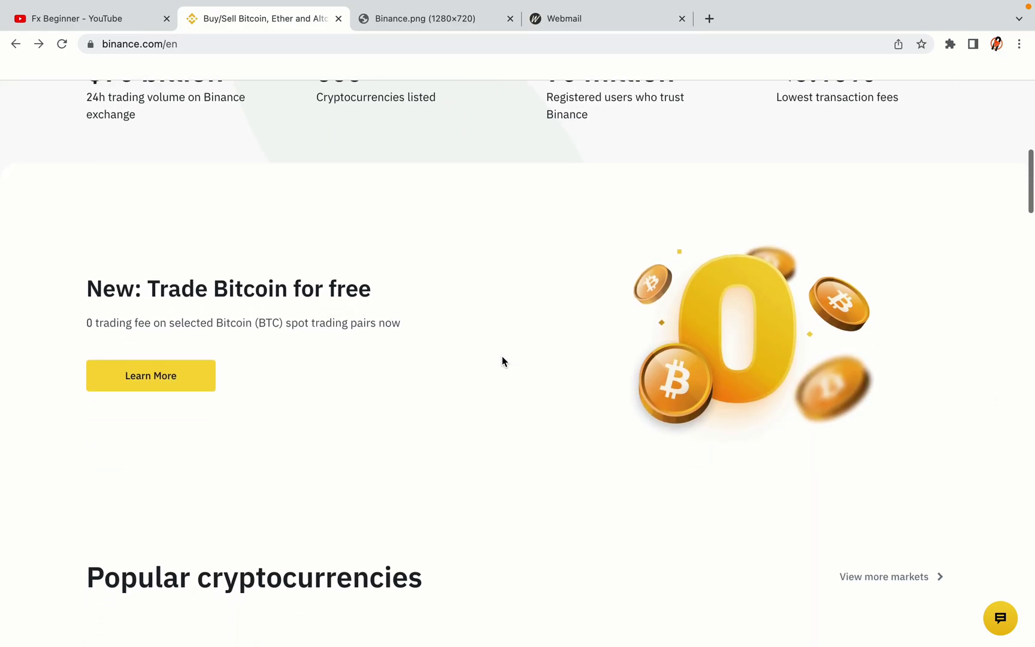
pyautogui.scroll(4, 502, 361)
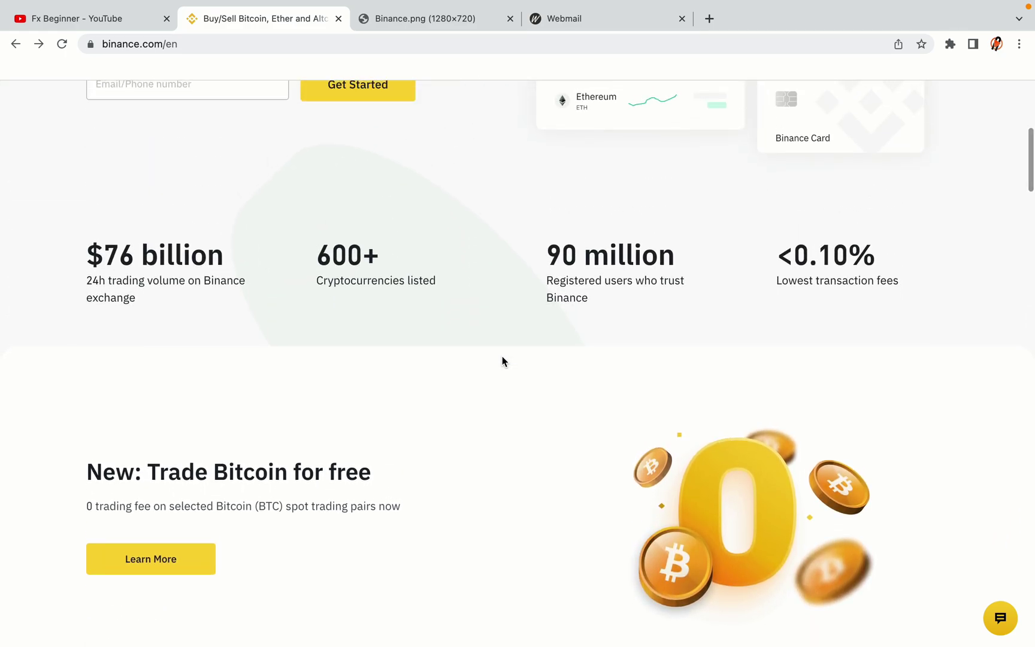
pyautogui.scroll(-5, 502, 360)
pyautogui.scroll(-1, 502, 361)
pyautogui.scroll(-1, 503, 361)
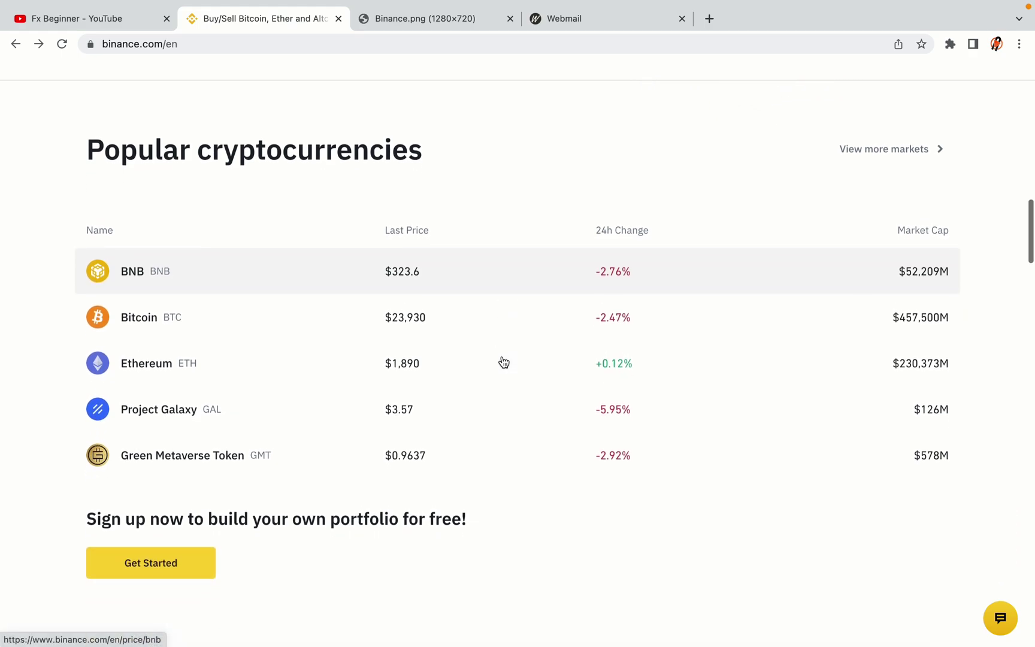
pyautogui.scroll(-3, 502, 362)
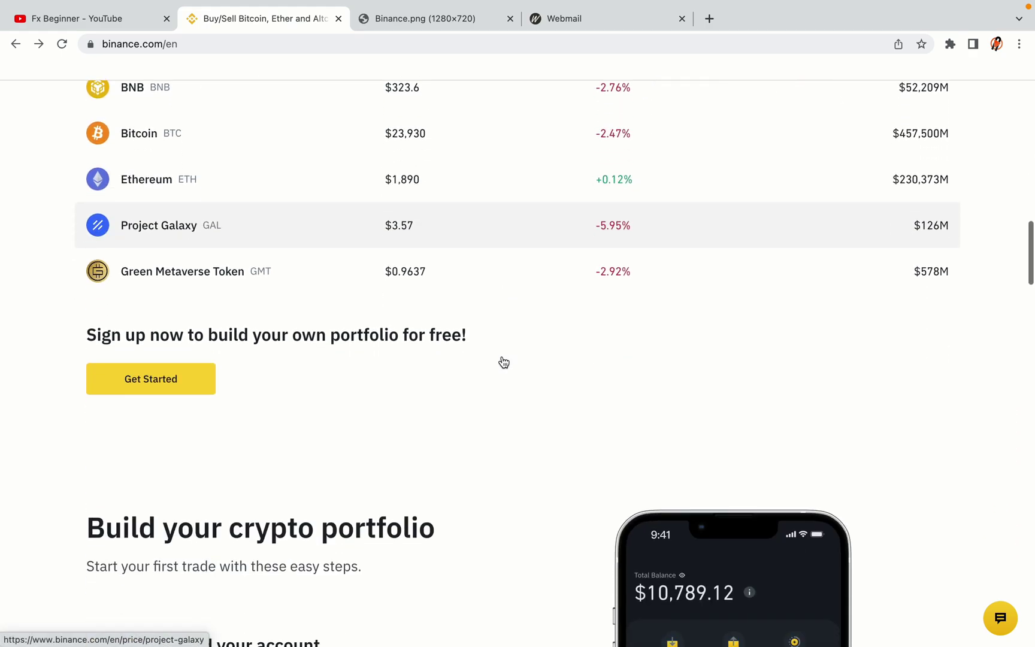
pyautogui.scroll(-3, 503, 361)
pyautogui.scroll(-3, 502, 361)
pyautogui.scroll(-1, 502, 360)
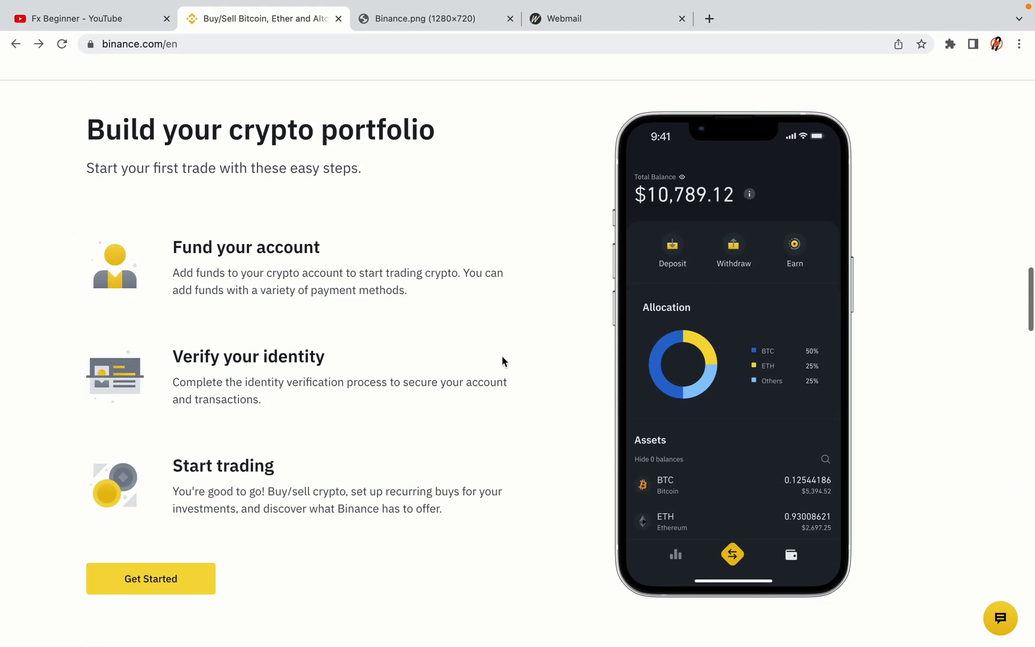
pyautogui.scroll(-4, 503, 361)
pyautogui.scroll(-2, 502, 360)
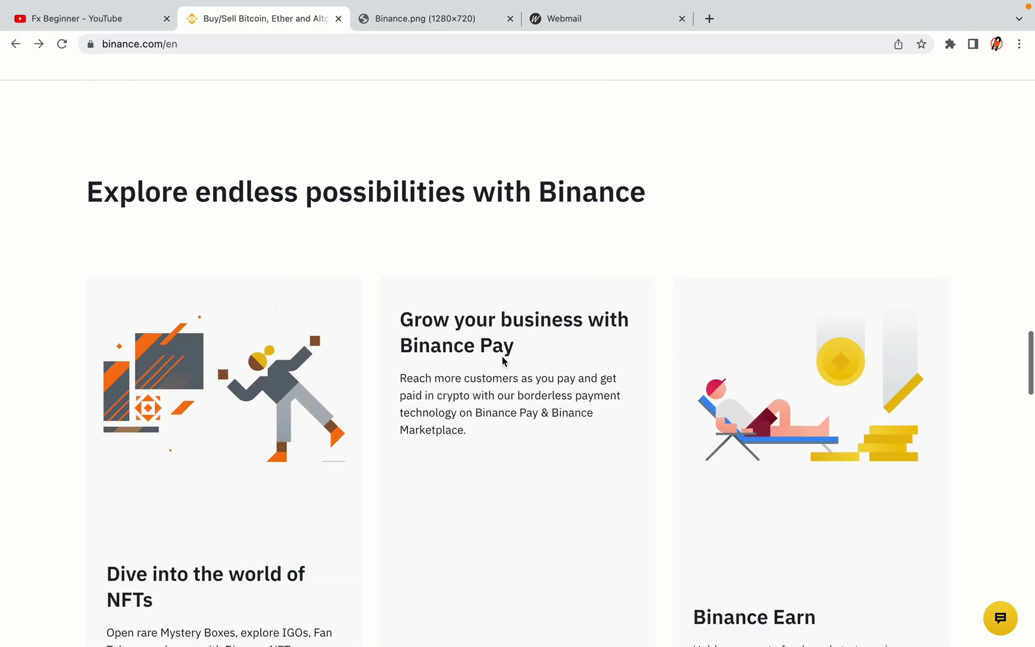
pyautogui.scroll(-1, 502, 361)
pyautogui.scroll(-5, 502, 361)
pyautogui.scroll(-1, 503, 356)
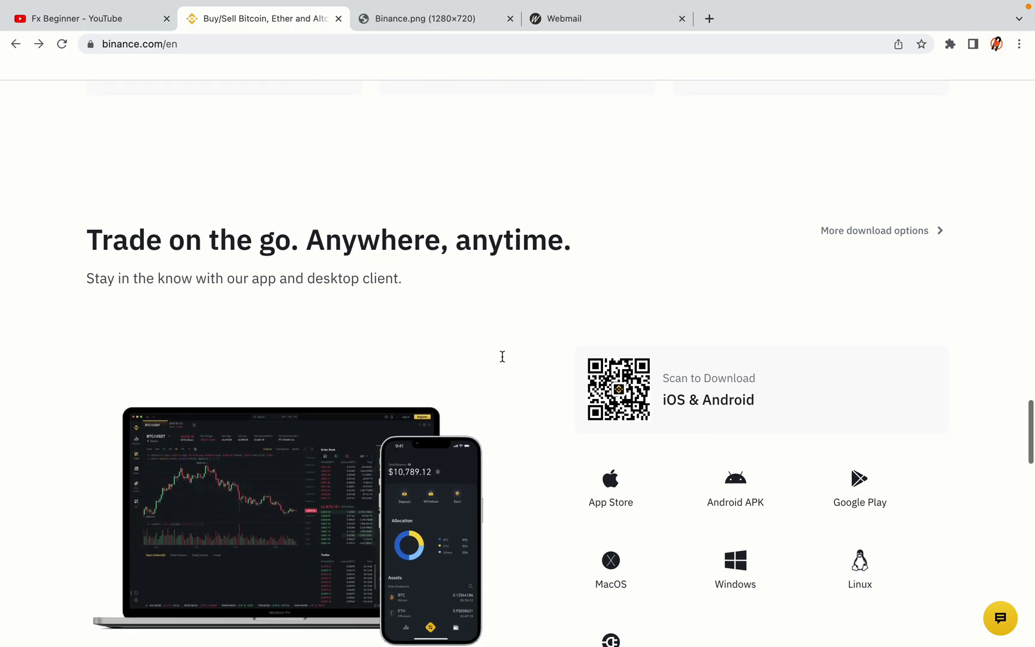
pyautogui.scroll(-1, 502, 357)
pyautogui.scroll(-5, 502, 357)
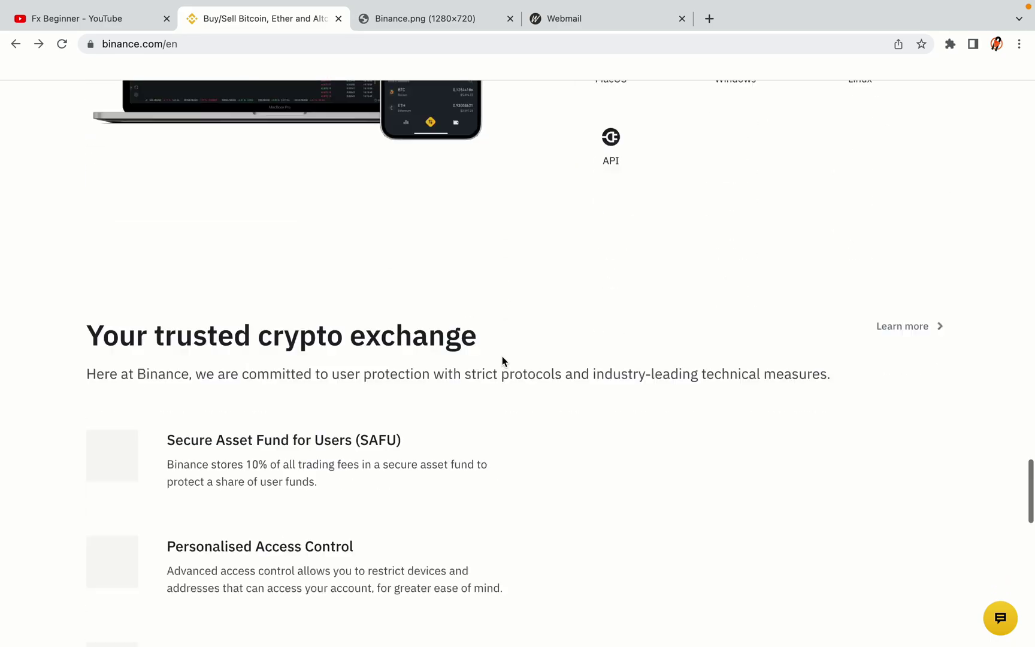
pyautogui.scroll(-3, 502, 361)
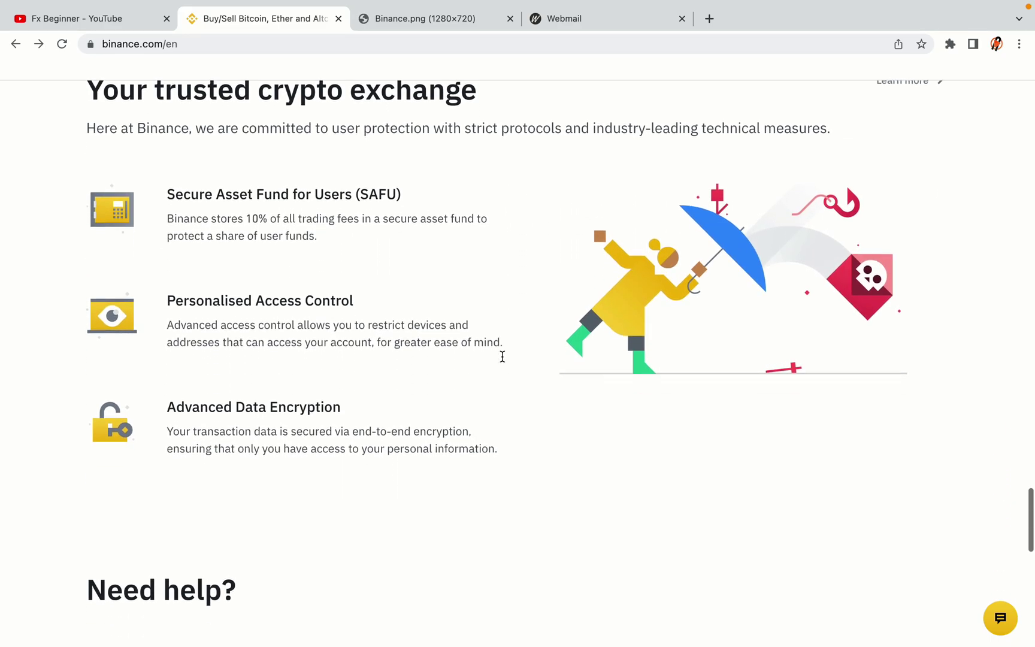
pyautogui.scroll(-5, 502, 357)
pyautogui.scroll(15, 502, 356)
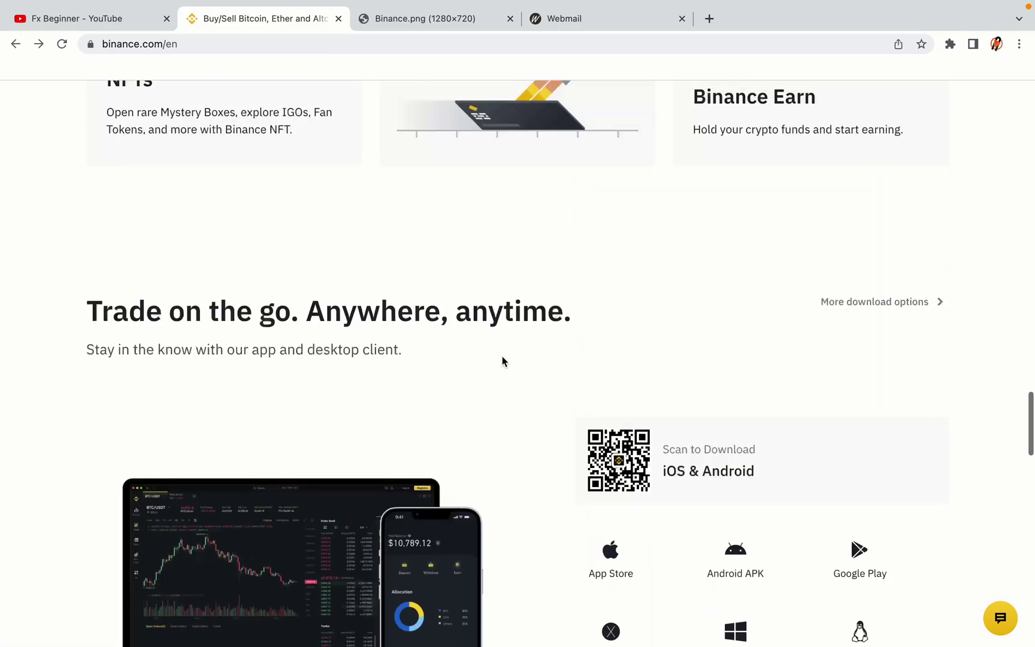
pyautogui.scroll(10, 502, 361)
pyautogui.scroll(3, 502, 362)
pyautogui.scroll(3, 503, 362)
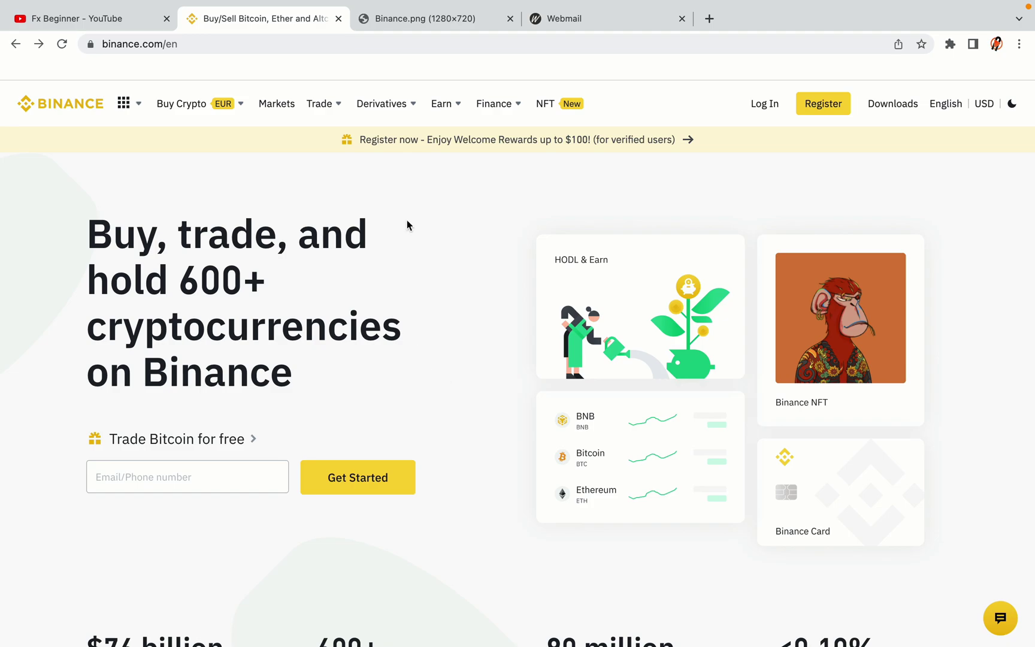
pyautogui.click(431, 18)
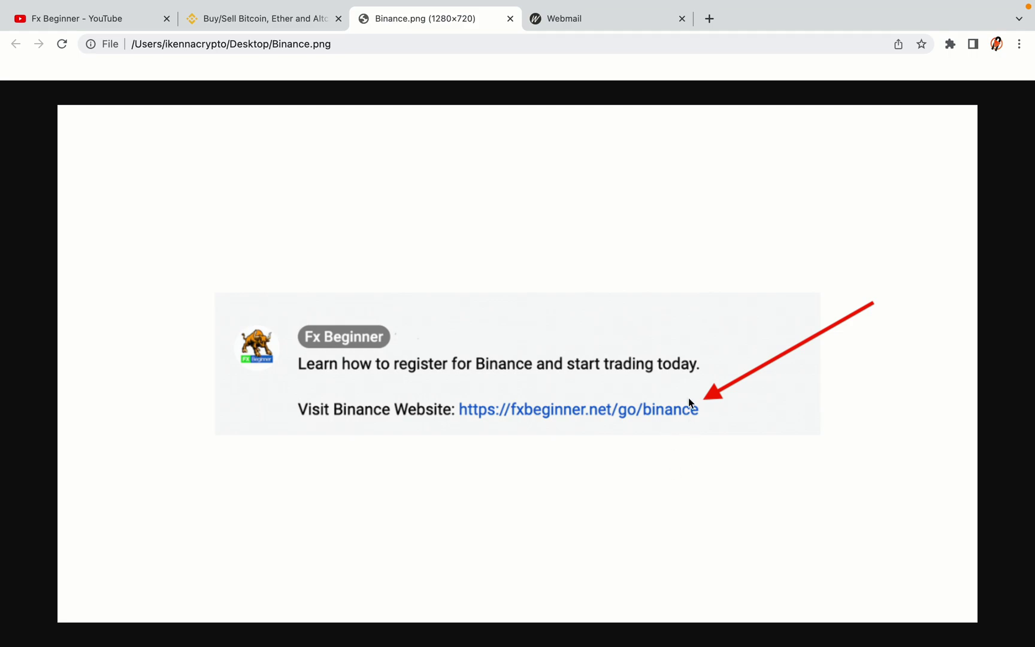
pyautogui.hotkey('ctrl', 'shift', 'Tab')
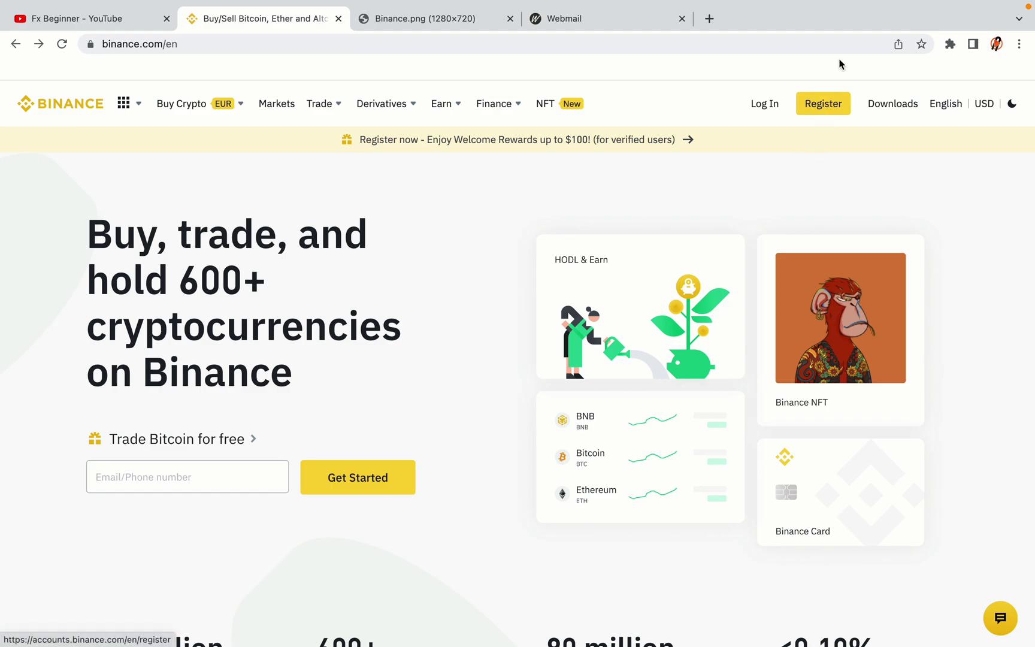
# Begin registration by choosing to sign up with phone or email.
pyautogui.click(831, 111)
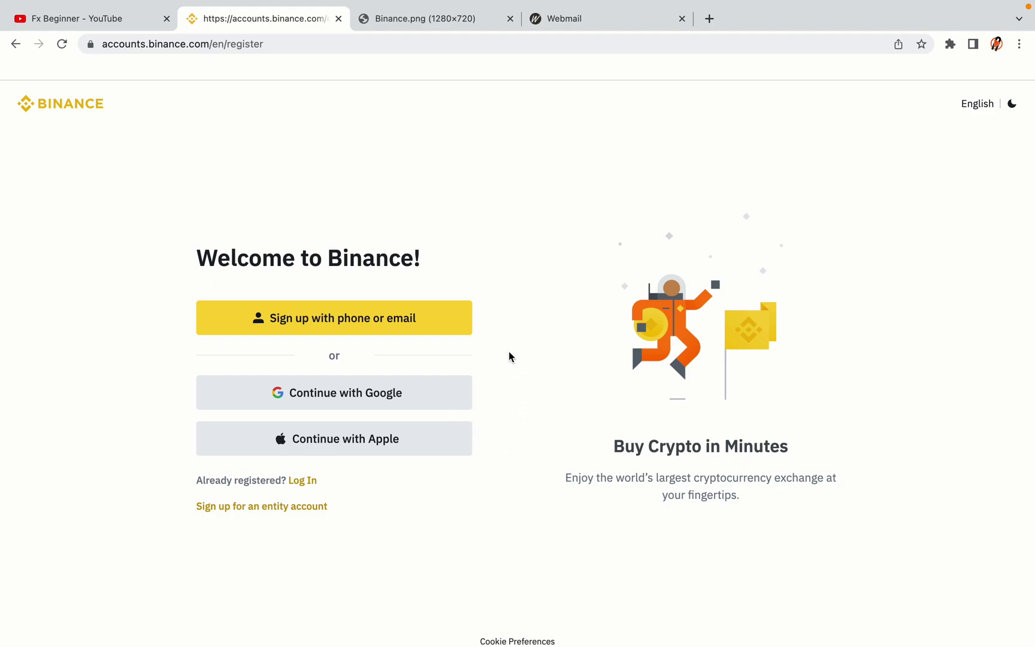
# Fill in email and password, accept the Terms of Service and create the personal account.
pyautogui.click(427, 330)
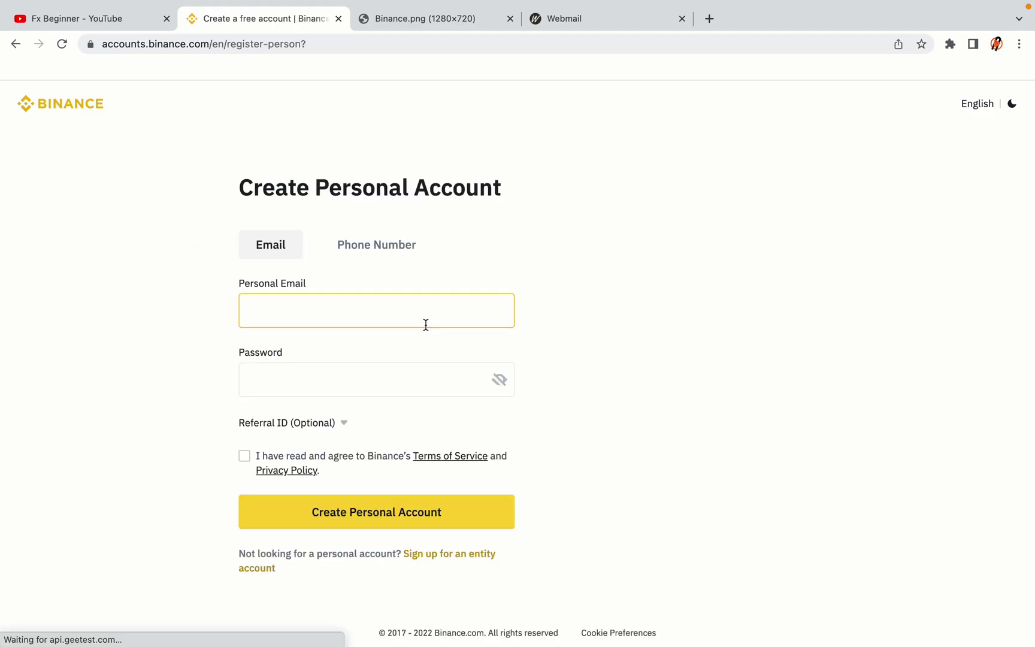
pyautogui.click(634, 366)
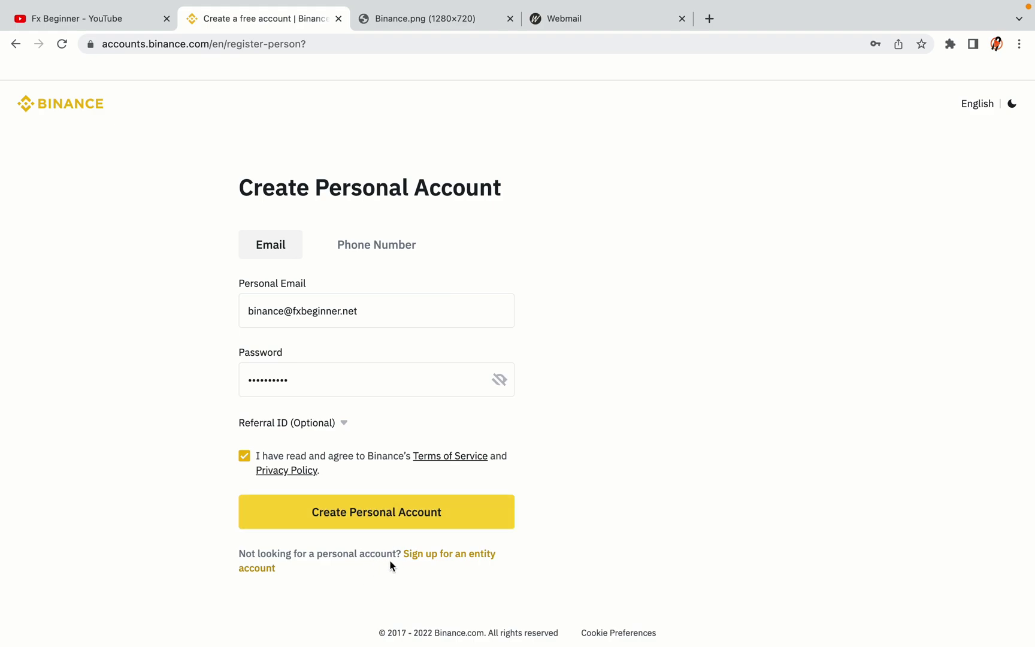
pyautogui.click(394, 516)
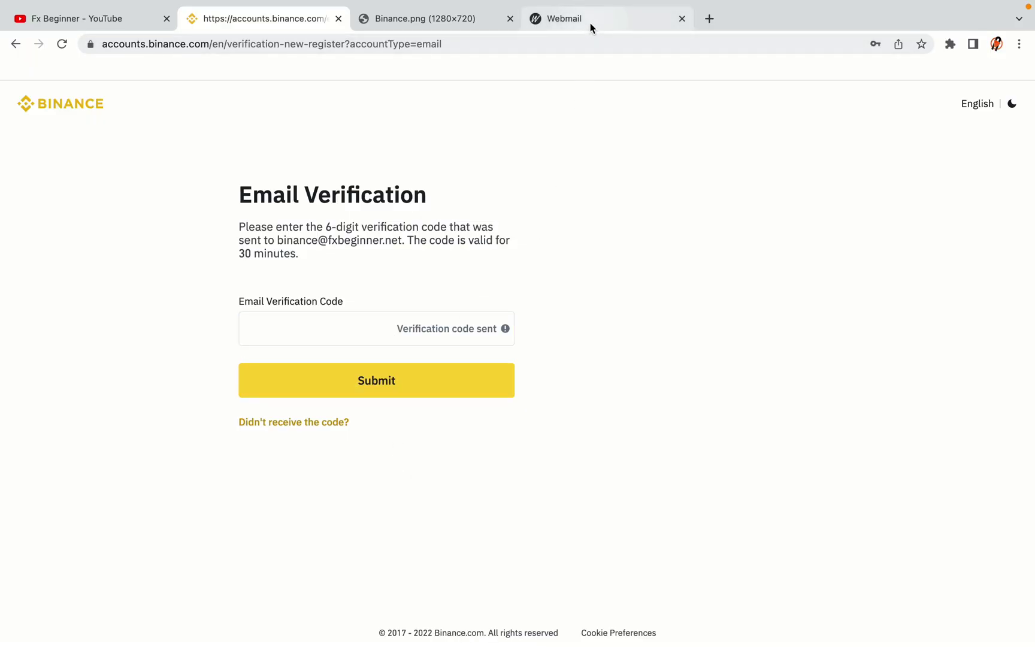
# Bring up the Webmail inbox and view the Binance registration confirmation email.
pyautogui.moveTo(590, 23); pyautogui.dragTo(410, 22)
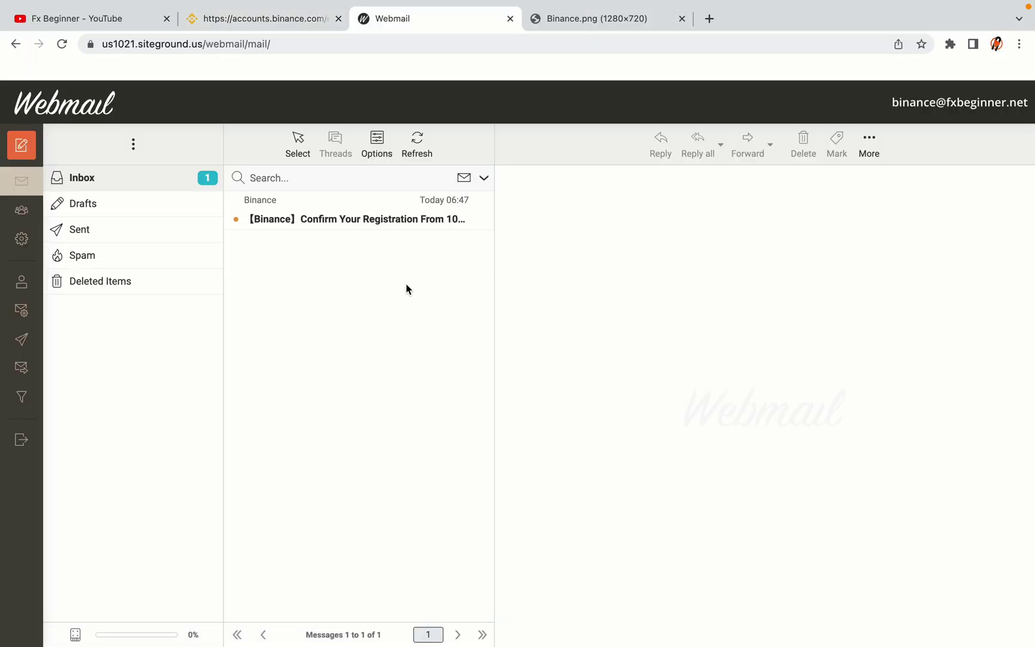
pyautogui.moveTo(356, 212)
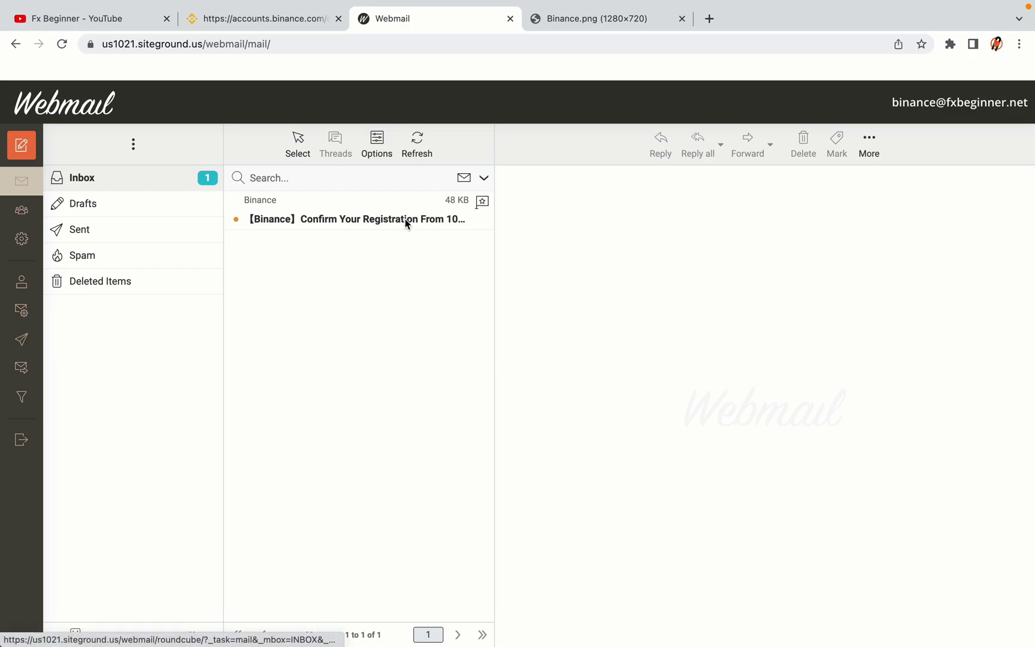
pyautogui.click(360, 219)
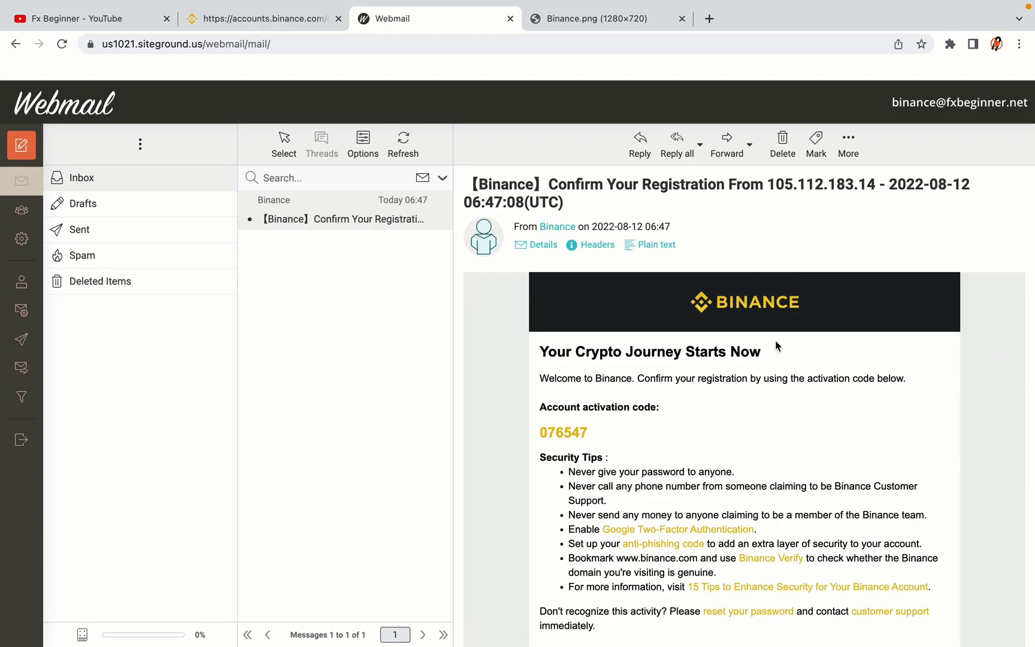
pyautogui.scroll(-3, 776, 344)
pyautogui.scroll(1, 775, 346)
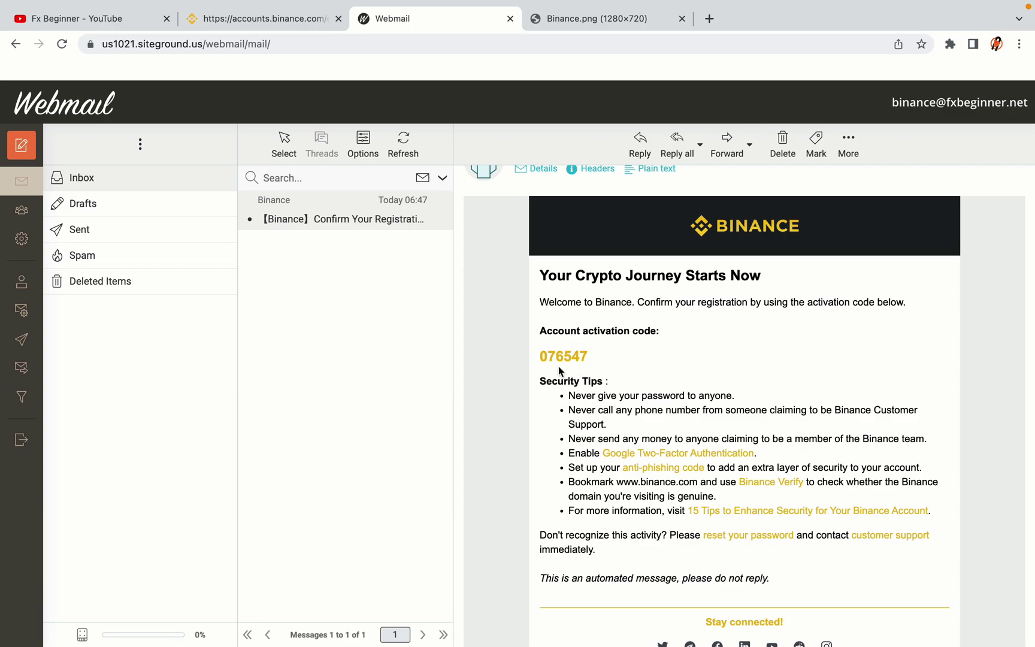
pyautogui.moveTo(540, 356); pyautogui.dragTo(588, 354)
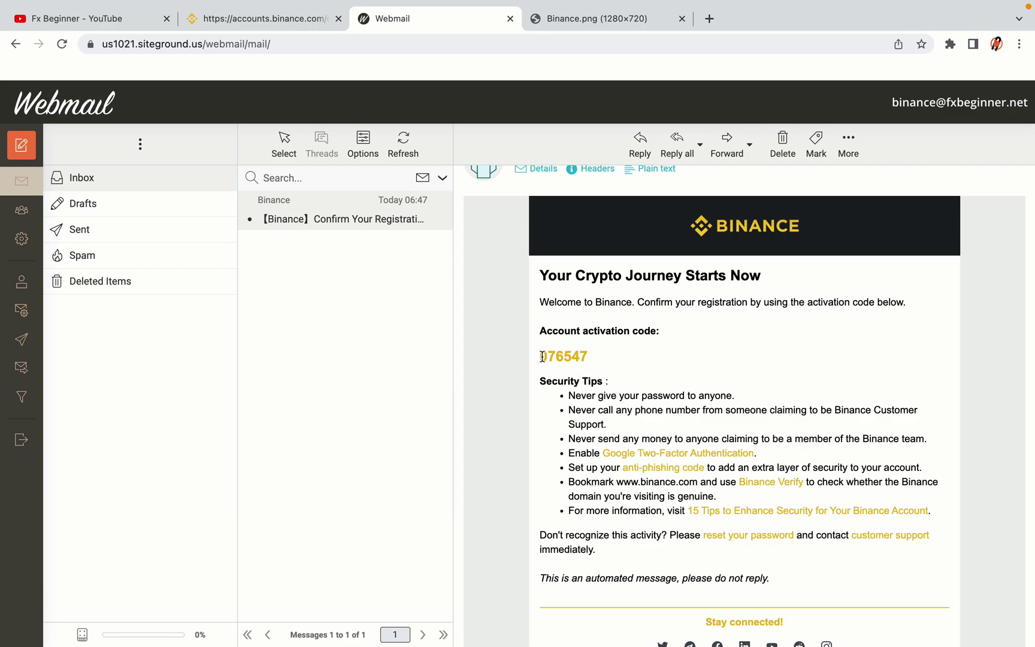
pyautogui.click(588, 355)
pyautogui.moveTo(540, 356); pyautogui.dragTo(584, 356)
pyautogui.rightClick(587, 356)
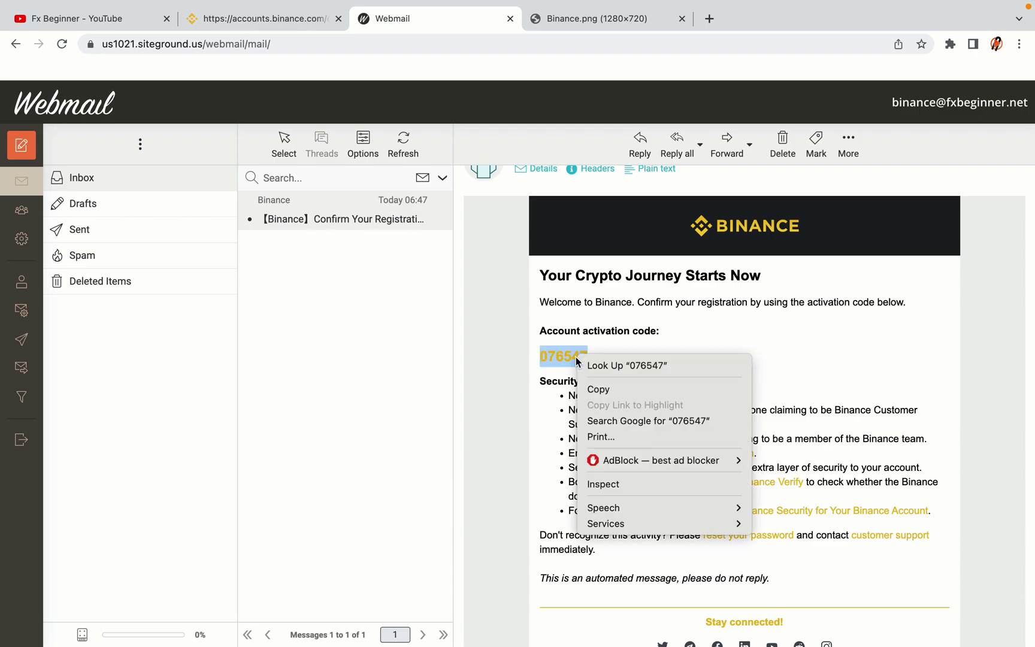
pyautogui.click(591, 387)
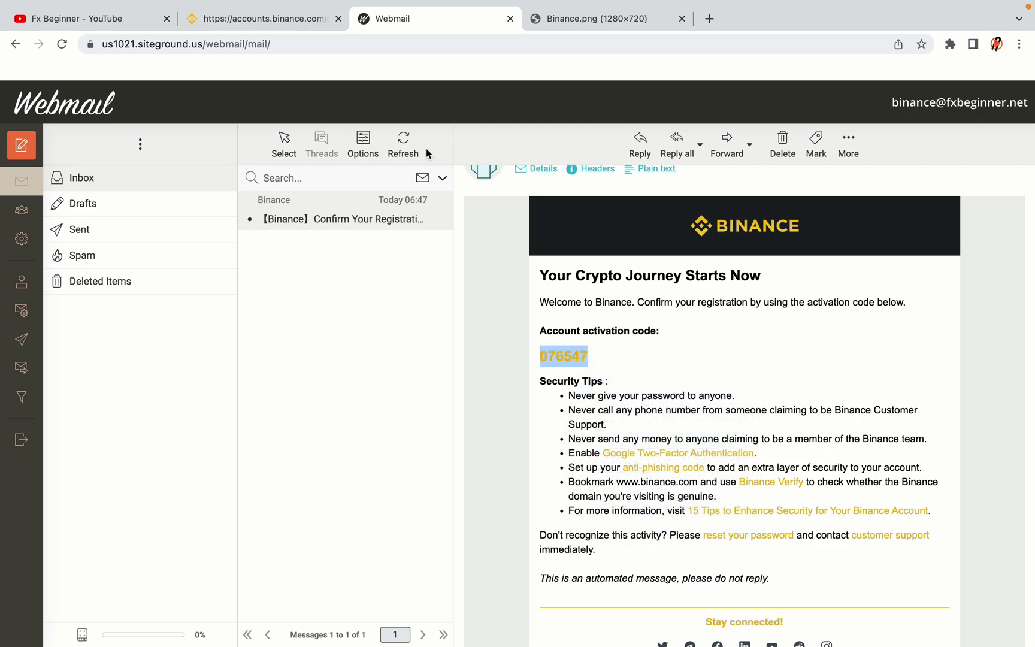
pyautogui.click(269, 18)
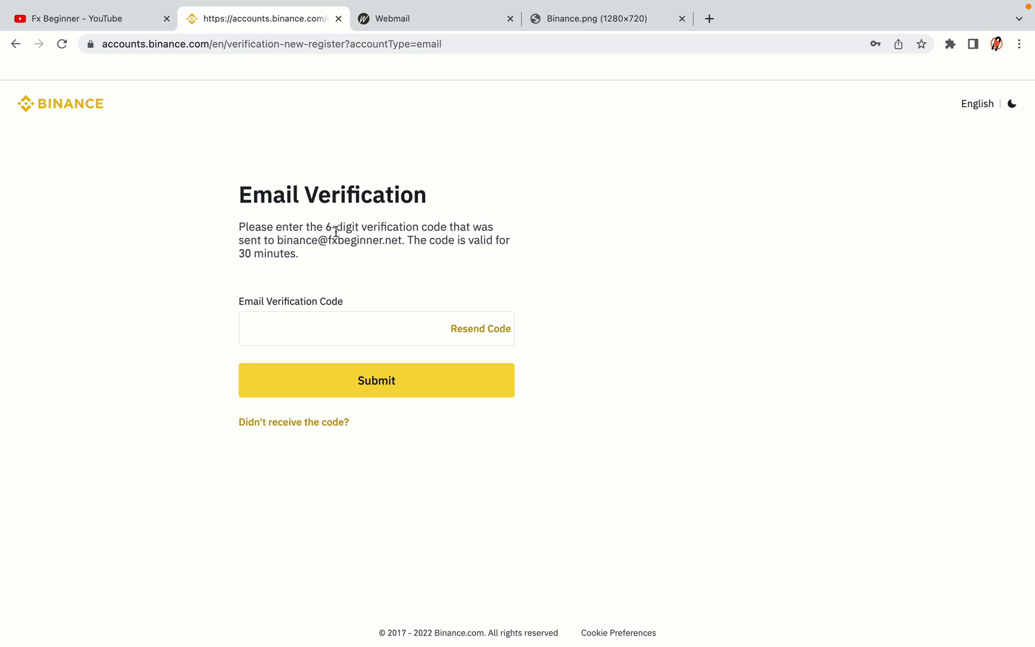
pyautogui.click(316, 325)
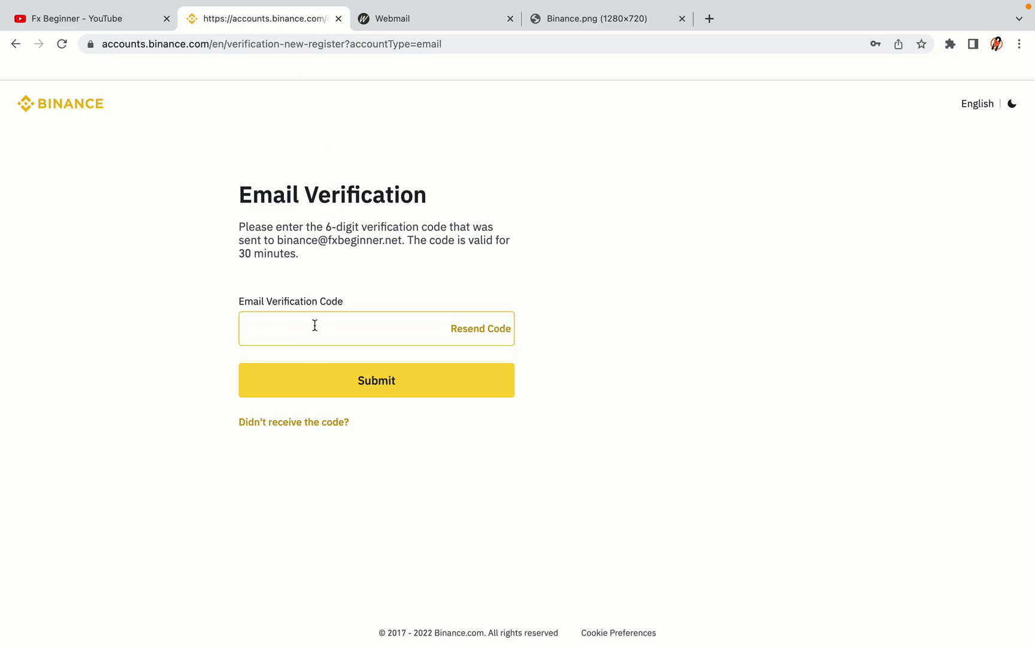
pyautogui.hotkey('ctrl', 'v')
pyautogui.click(182, 306)
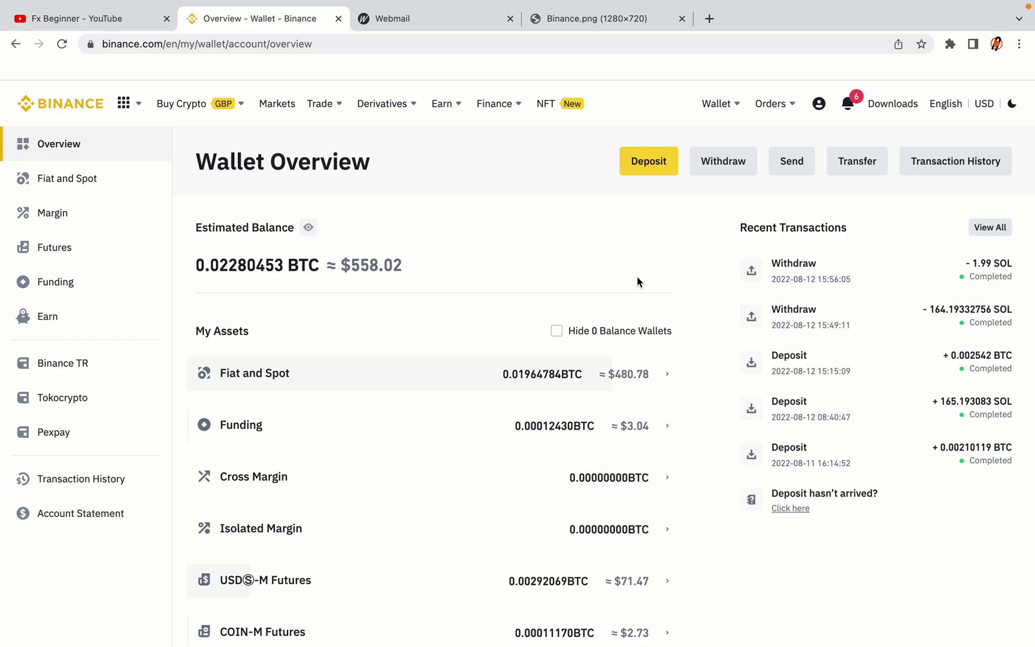
pyautogui.scroll(-1, 637, 280)
pyautogui.scroll(-3, 638, 281)
pyautogui.scroll(-2, 637, 281)
pyautogui.scroll(-2, 638, 281)
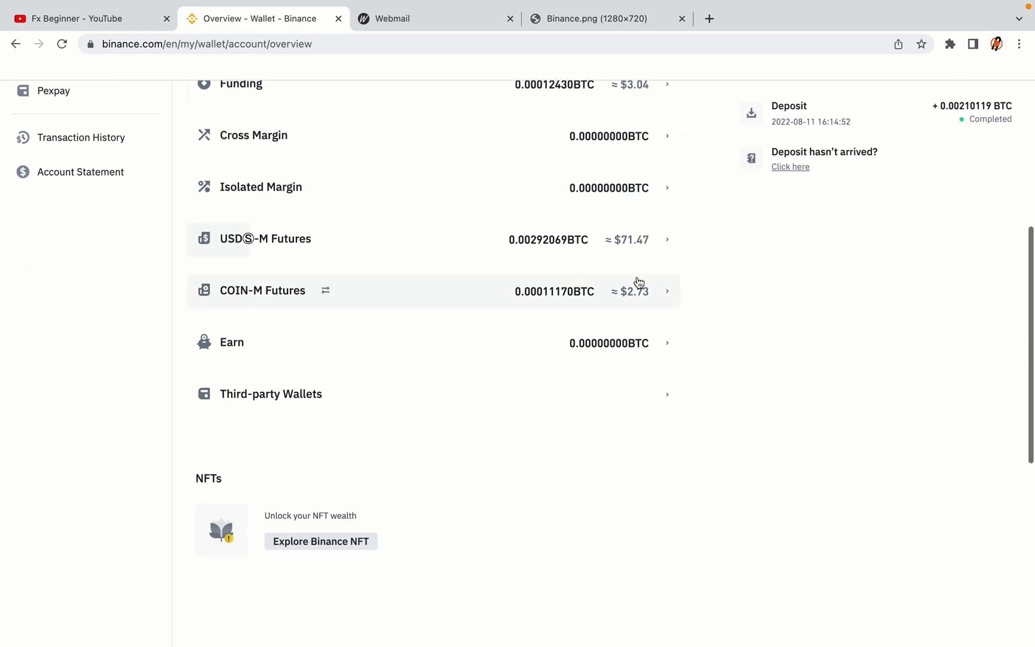
pyautogui.scroll(2, 637, 282)
pyautogui.scroll(6, 638, 282)
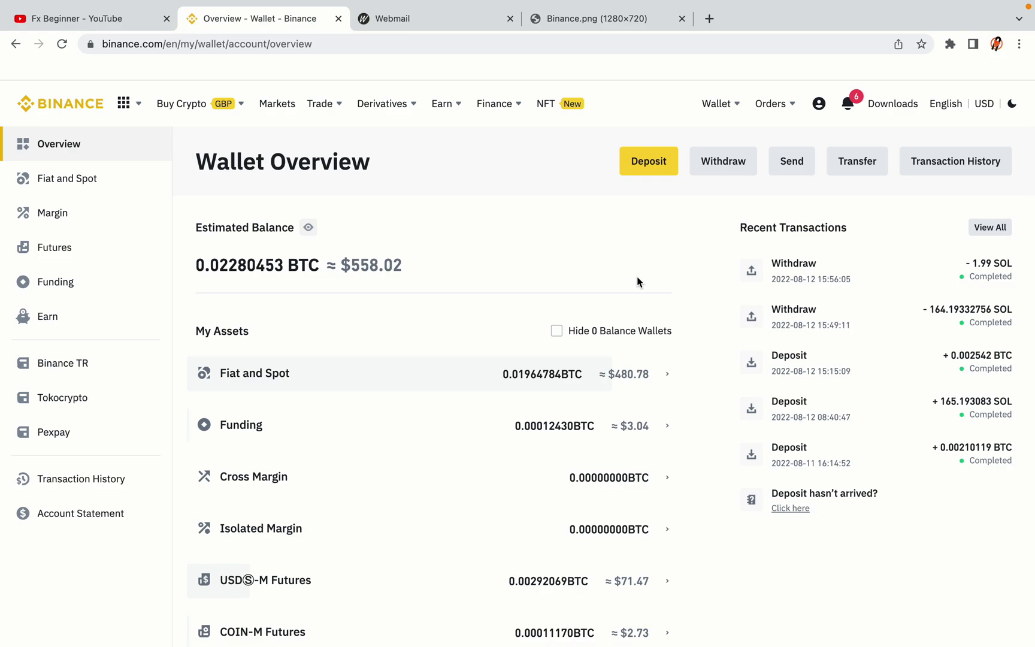